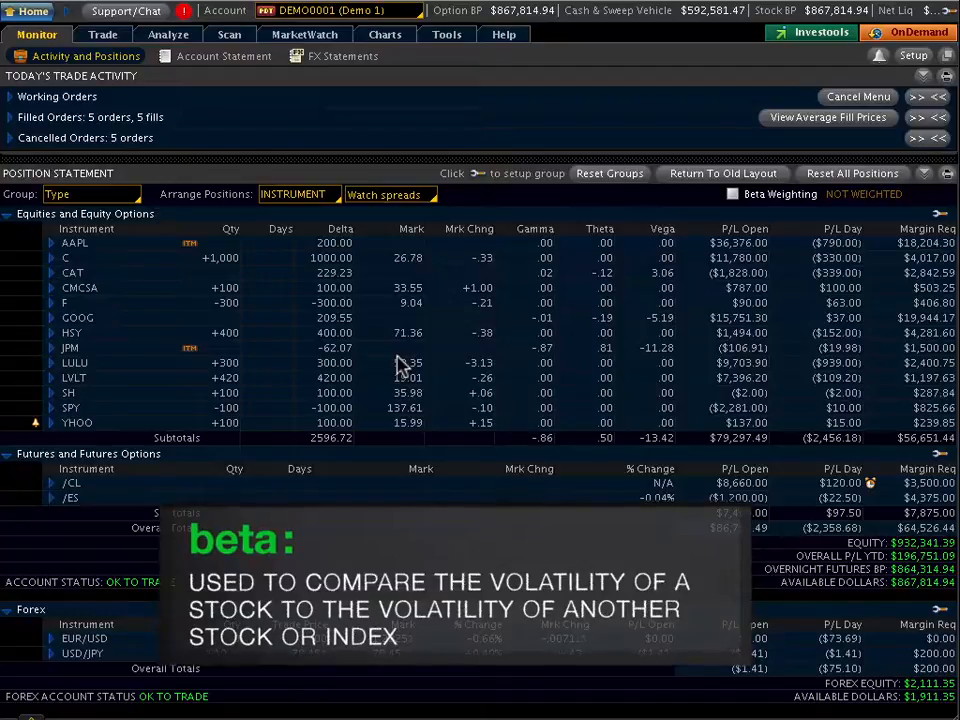
Load the ACE Limited quote on the Trade page and view its Beta and fundamentals.
{"action": "left_click", "coordinate": [104, 36]}
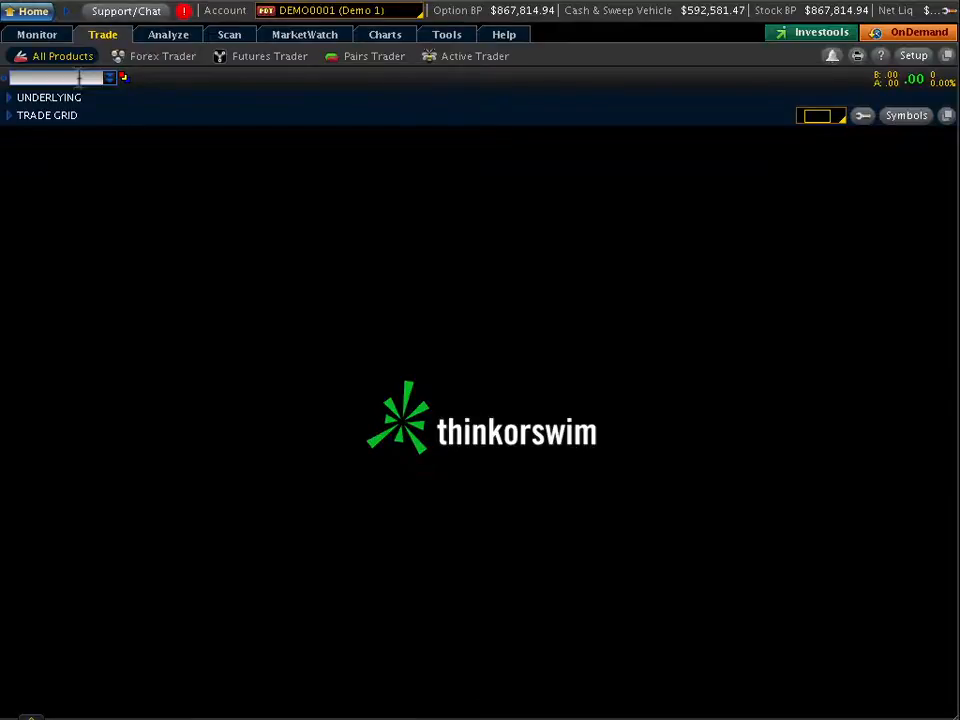
{"action": "type", "text": "BIG"}
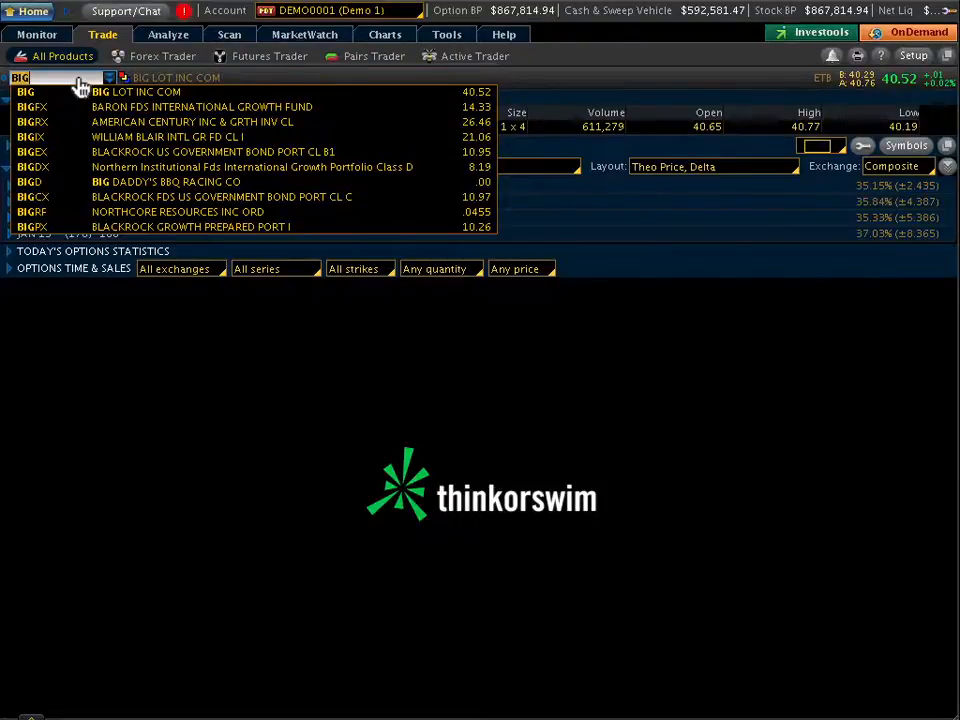
{"action": "left_click", "coordinate": [80, 90]}
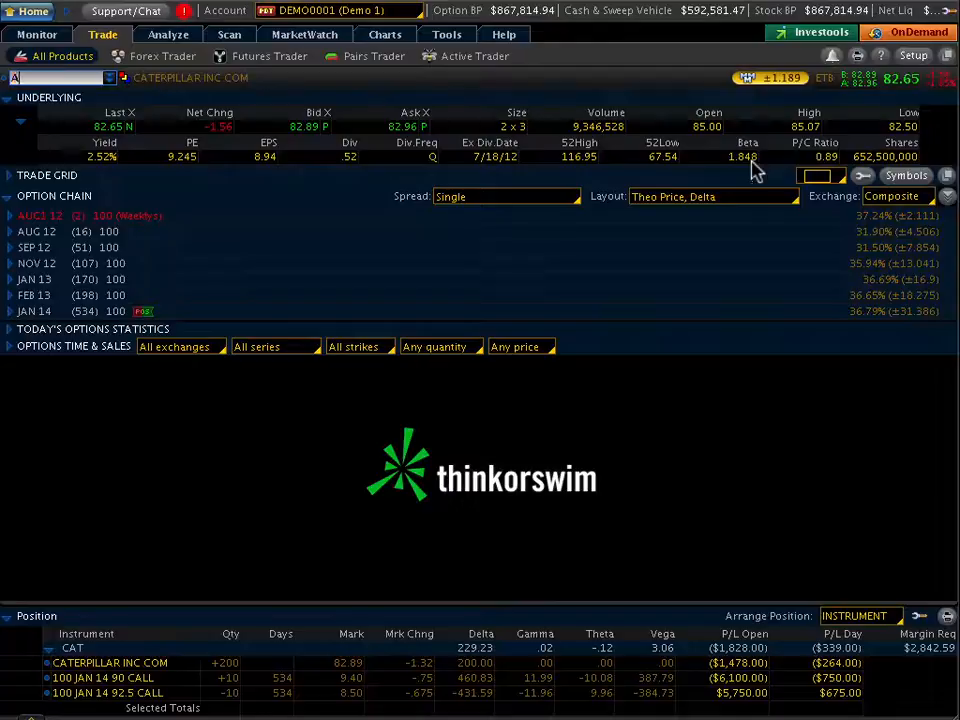
{"action": "type", "text": "ACE"}
{"action": "key", "text": "Return"}
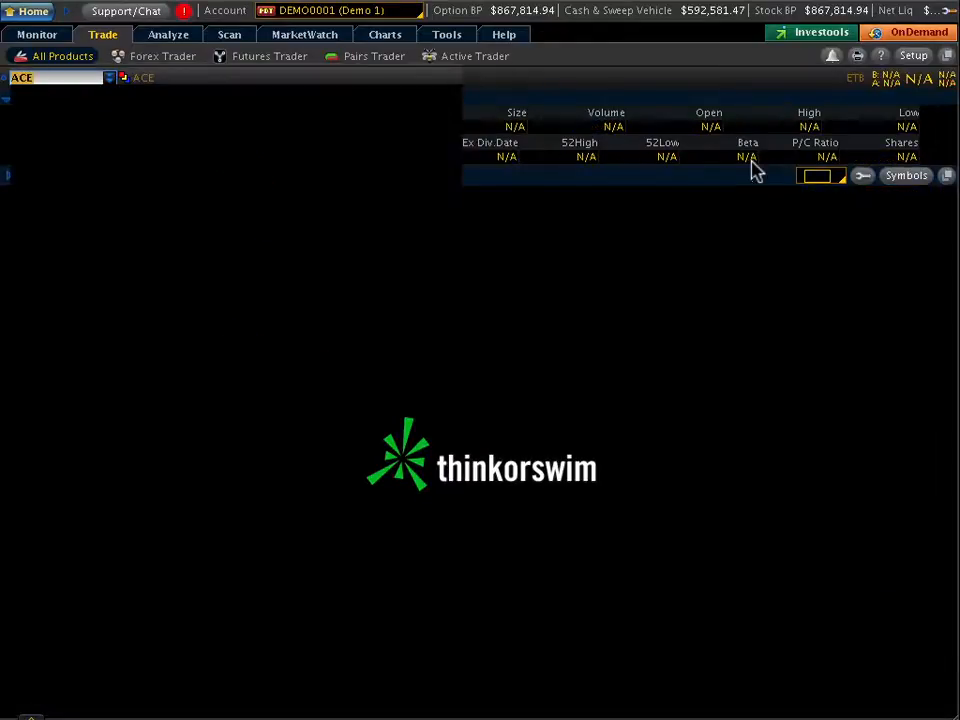
{"action": "left_click", "coordinate": [672, 91]}
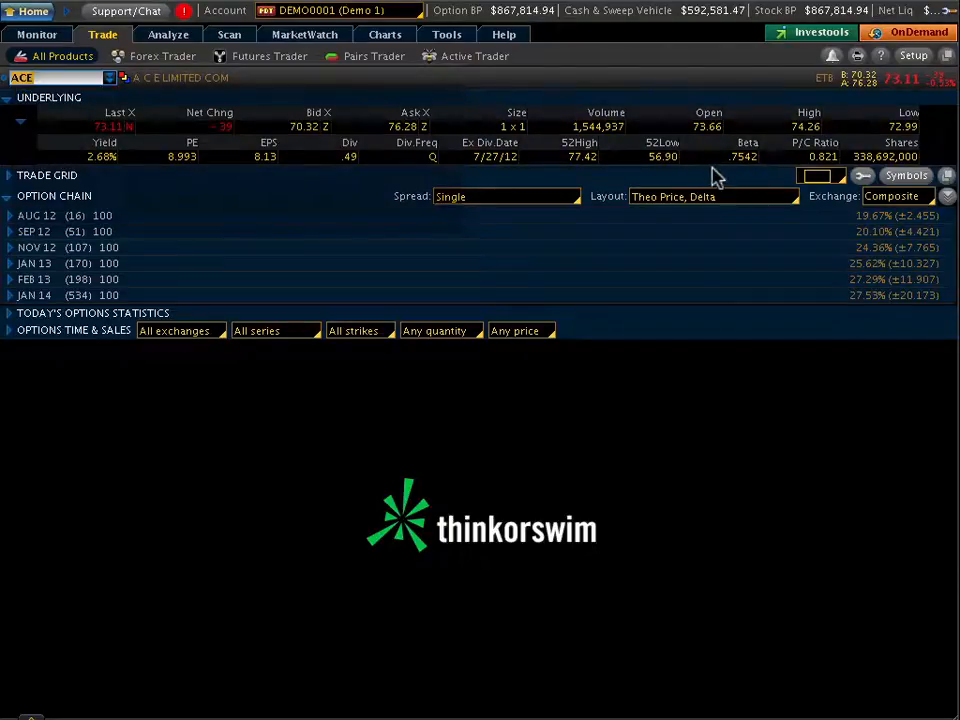
Return to the Monitor tab's unweighted Activity and Positions statement.
{"action": "left_click", "coordinate": [50, 36]}
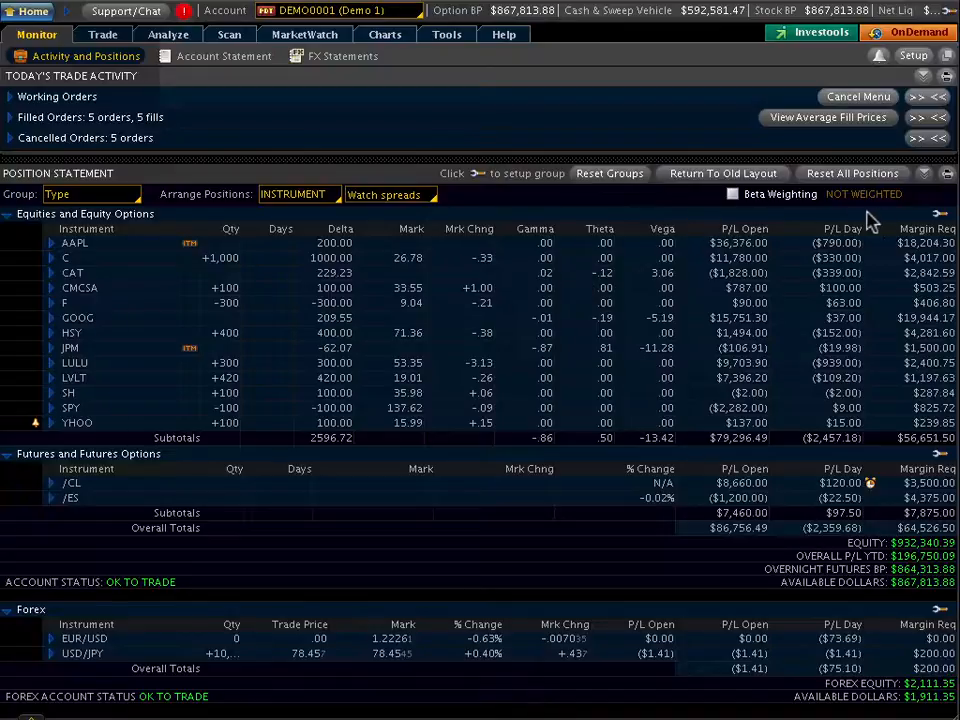
Enable Beta Weighting, apply IBM as the benchmark, then clear the symbol again.
{"action": "left_click", "coordinate": [733, 194]}
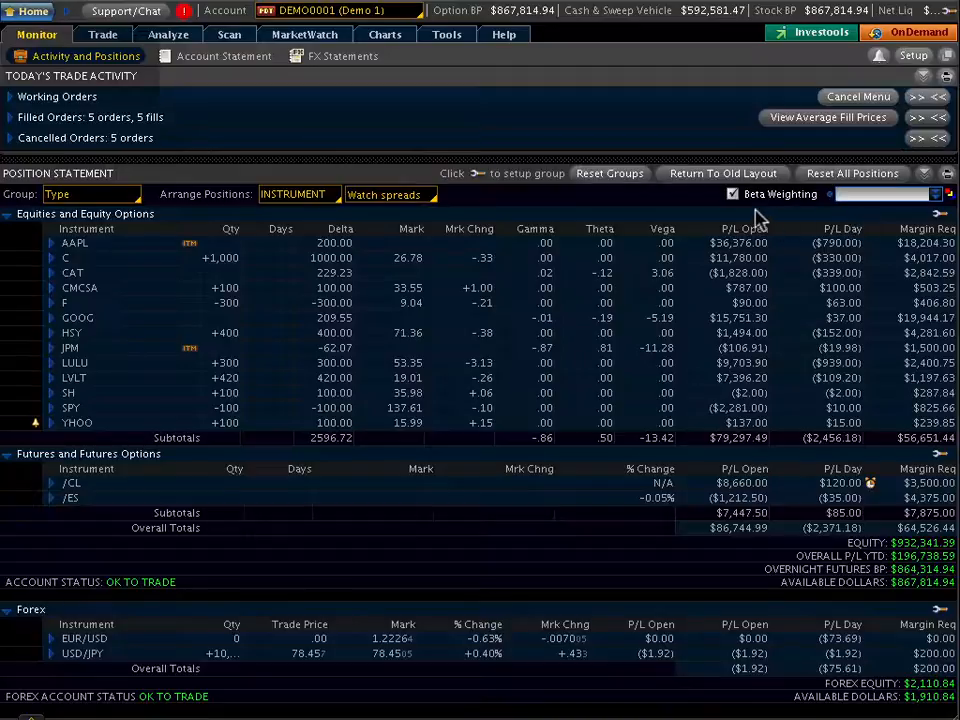
{"action": "type", "text": "IB"}
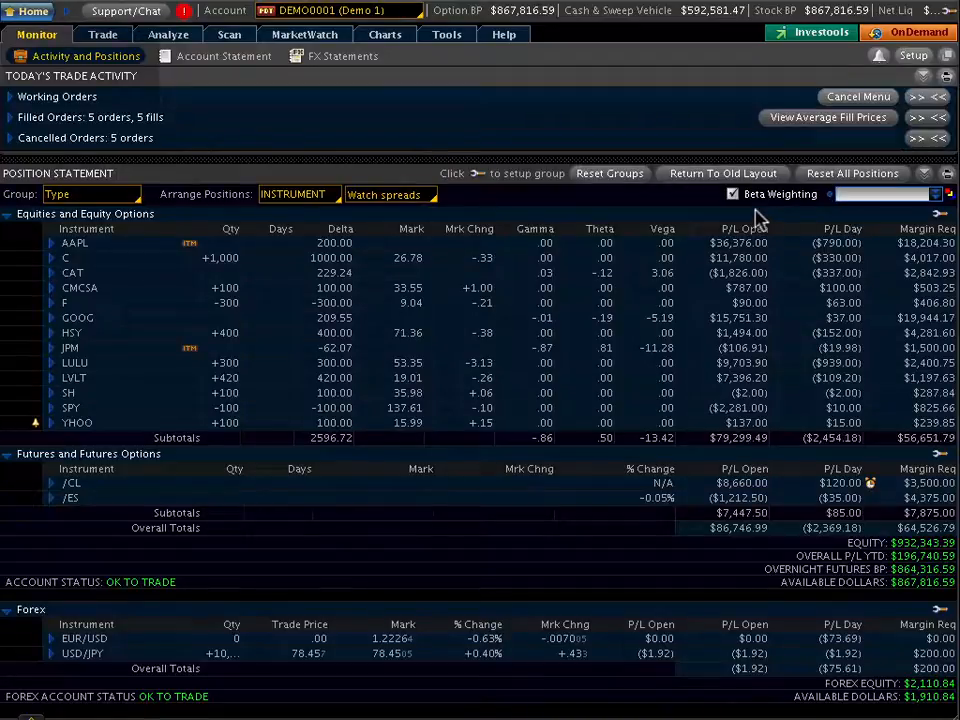
{"action": "type", "text": "M"}
{"action": "key", "text": "Return"}
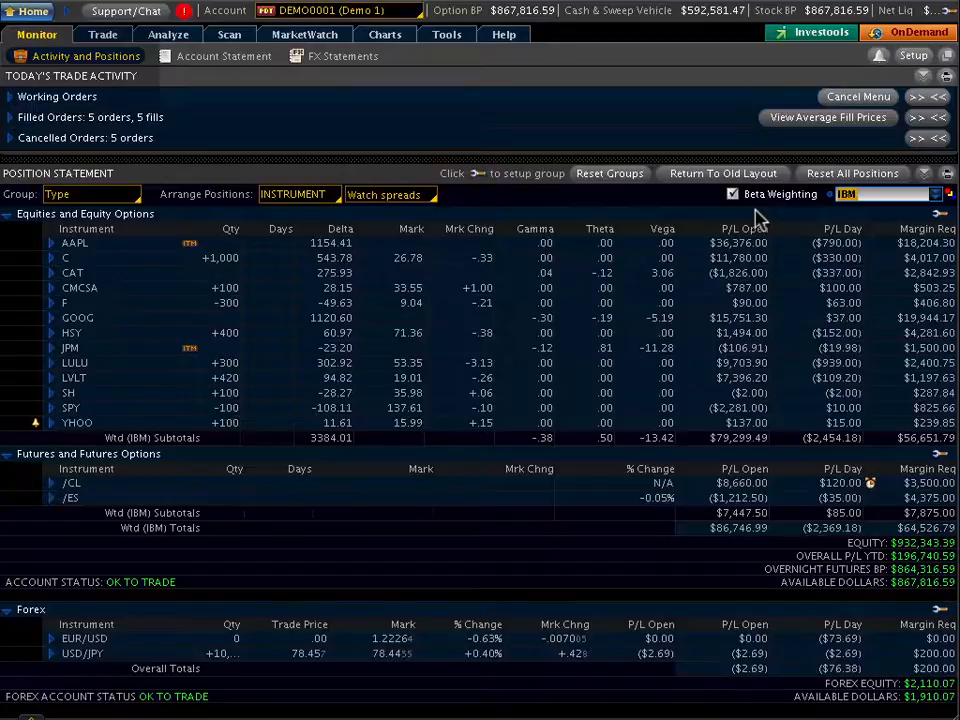
{"action": "key", "text": "BackSpace"}
{"action": "key", "text": "Return"}
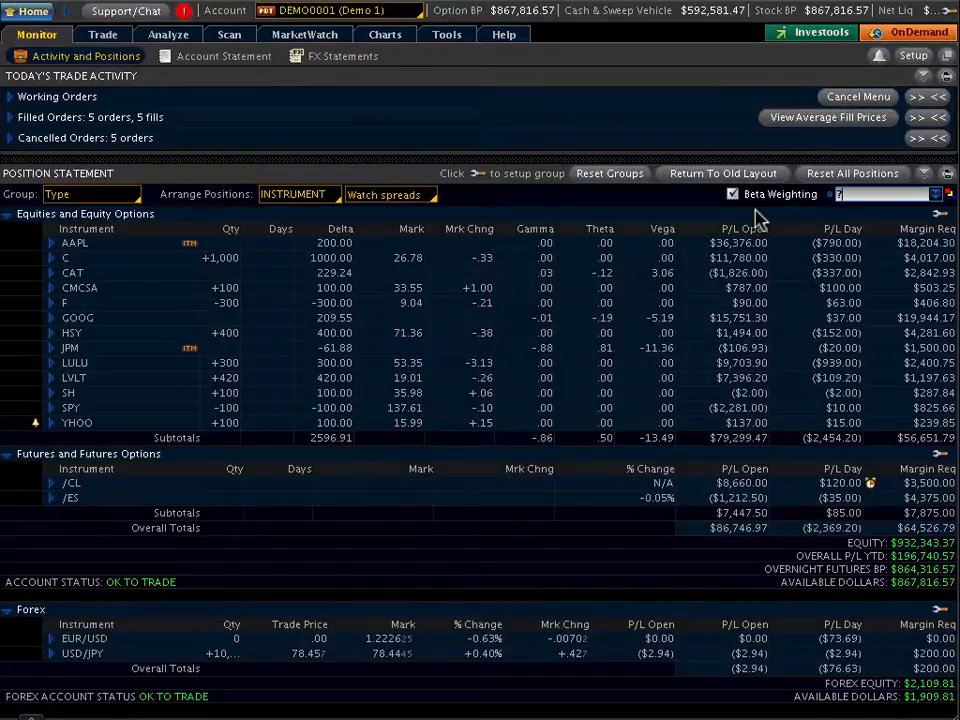
Select SPX from the Indices symbol table, weighting deltas to a 313.20 subtotal.
{"action": "key", "text": "Down"}
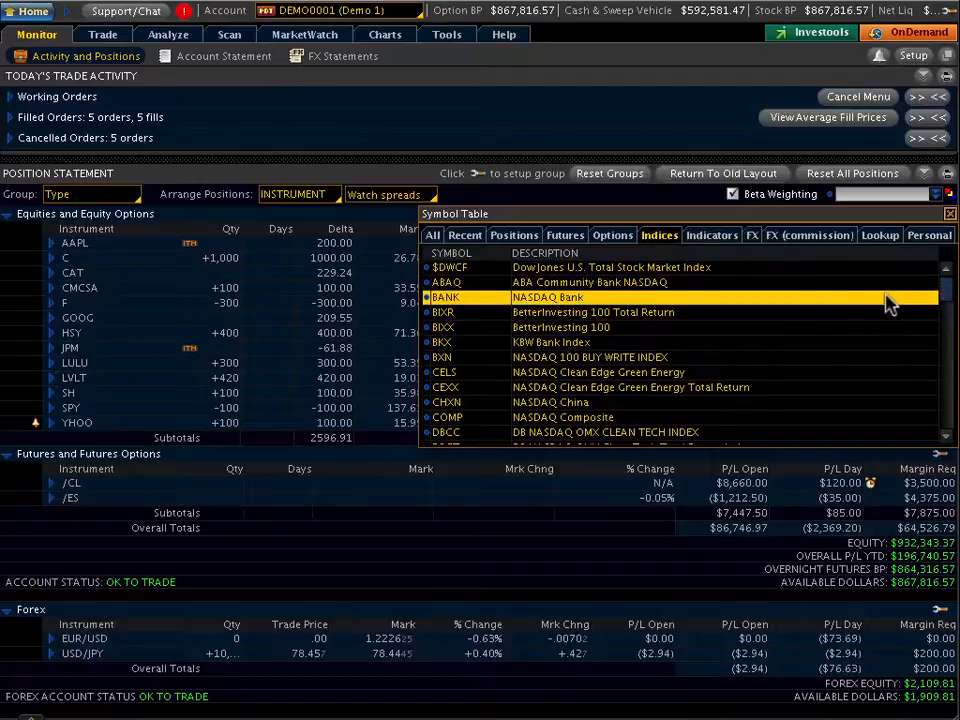
{"action": "left_click_drag", "start_coordinate": [947, 292], "coordinate": [948, 427]}
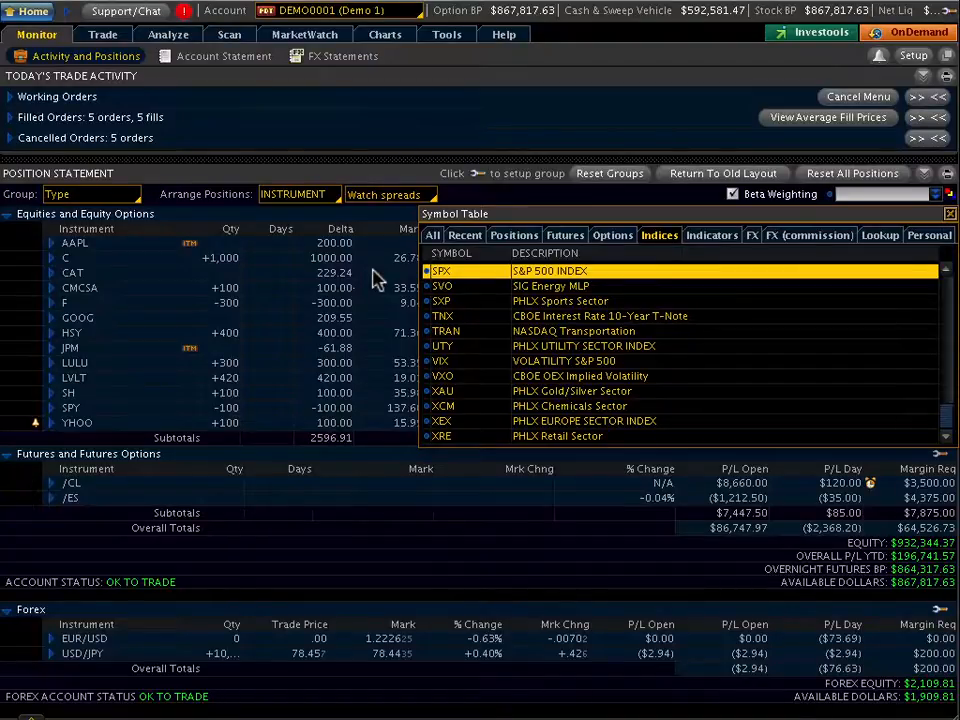
{"action": "key", "text": "Return"}
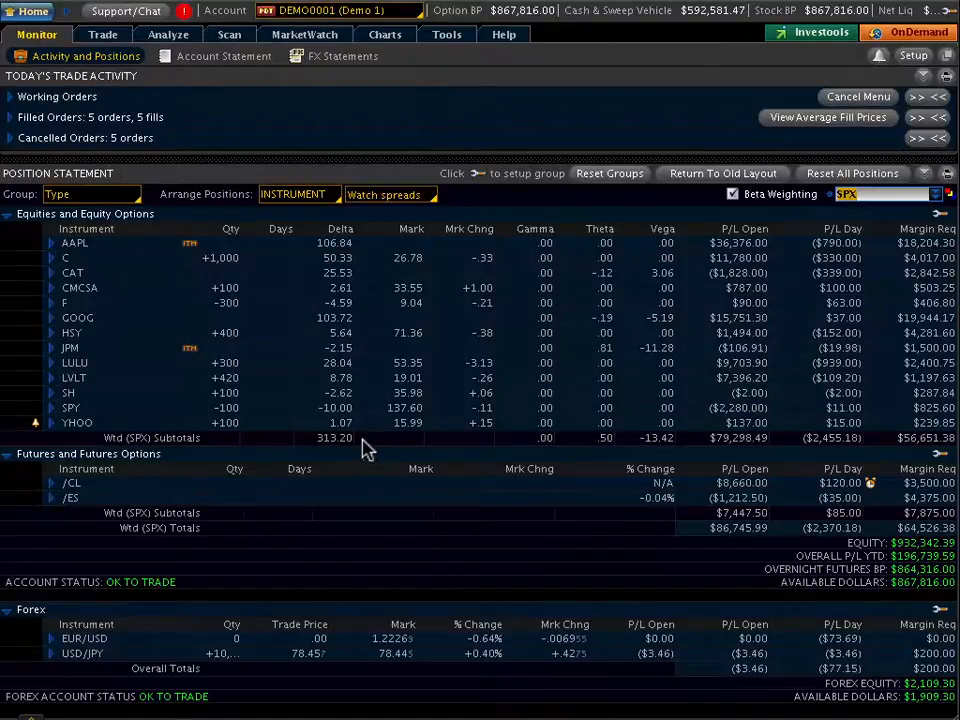
{"action": "key", "text": "BackSpace"}
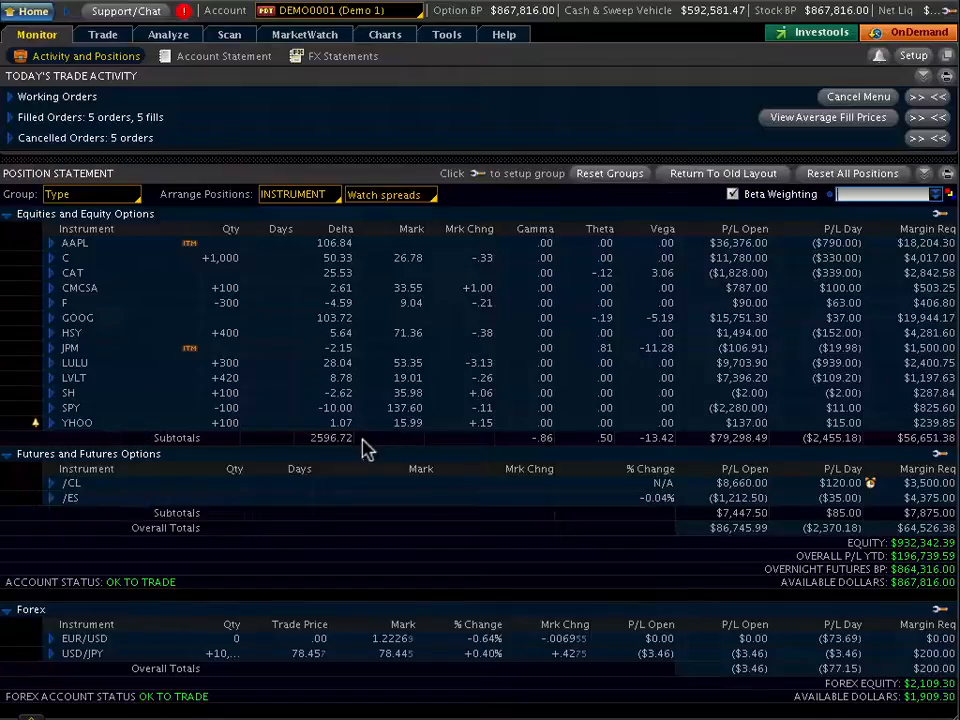
{"action": "left_click", "coordinate": [68, 394]}
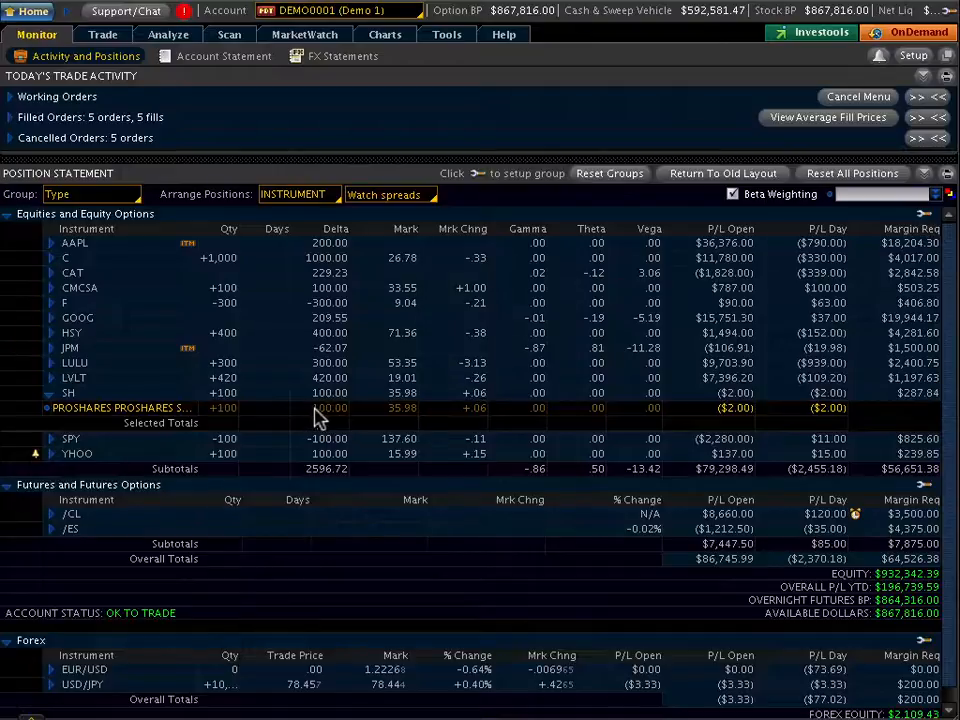
{"action": "left_click", "coordinate": [847, 195]}
{"action": "type", "text": "X"}
{"action": "key", "text": "Return"}
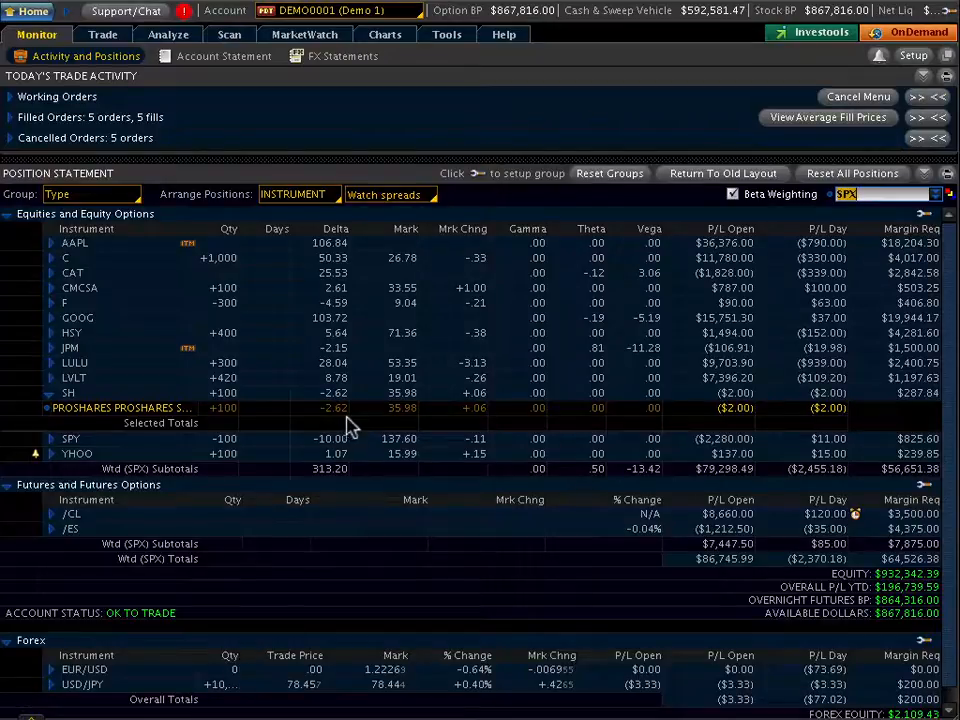
{"action": "left_click", "coordinate": [48, 396]}
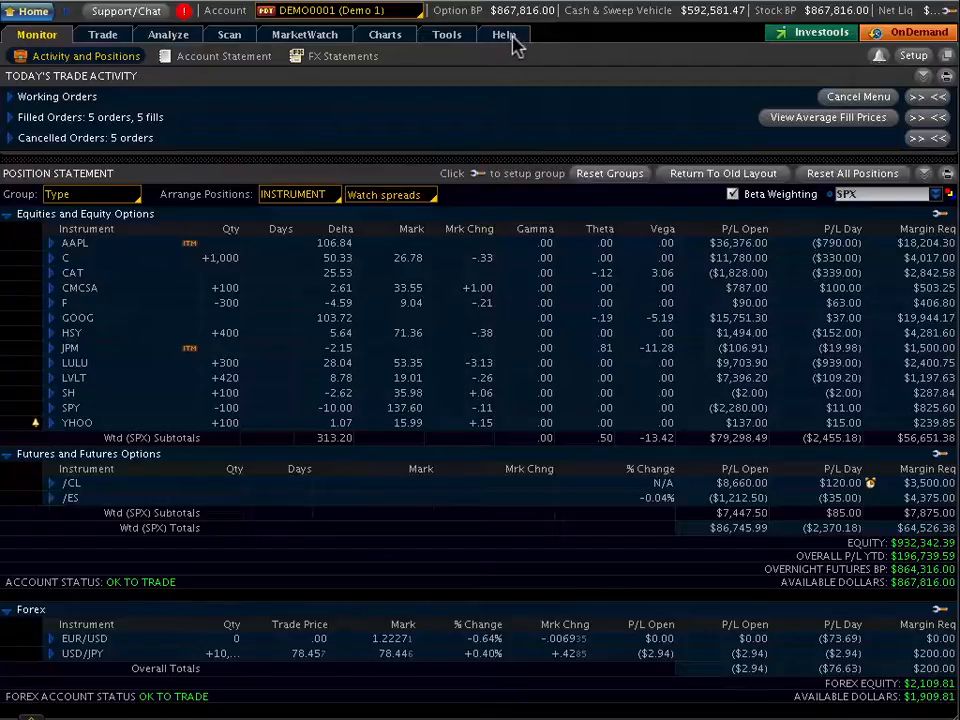
{"action": "left_click", "coordinate": [139, 14]}
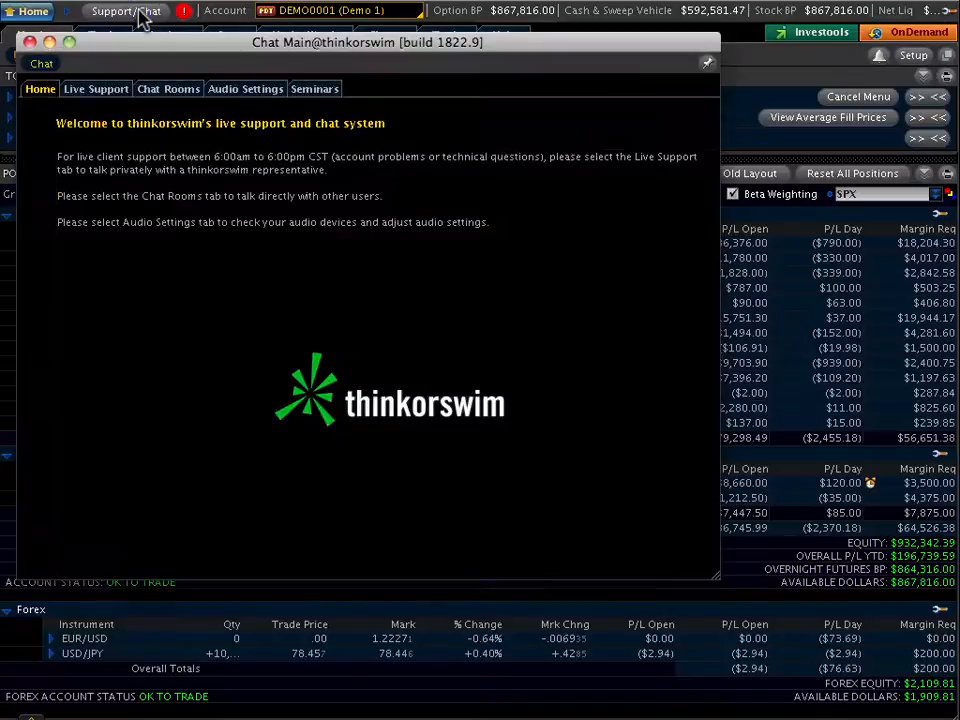
{"action": "left_click", "coordinate": [96, 90]}
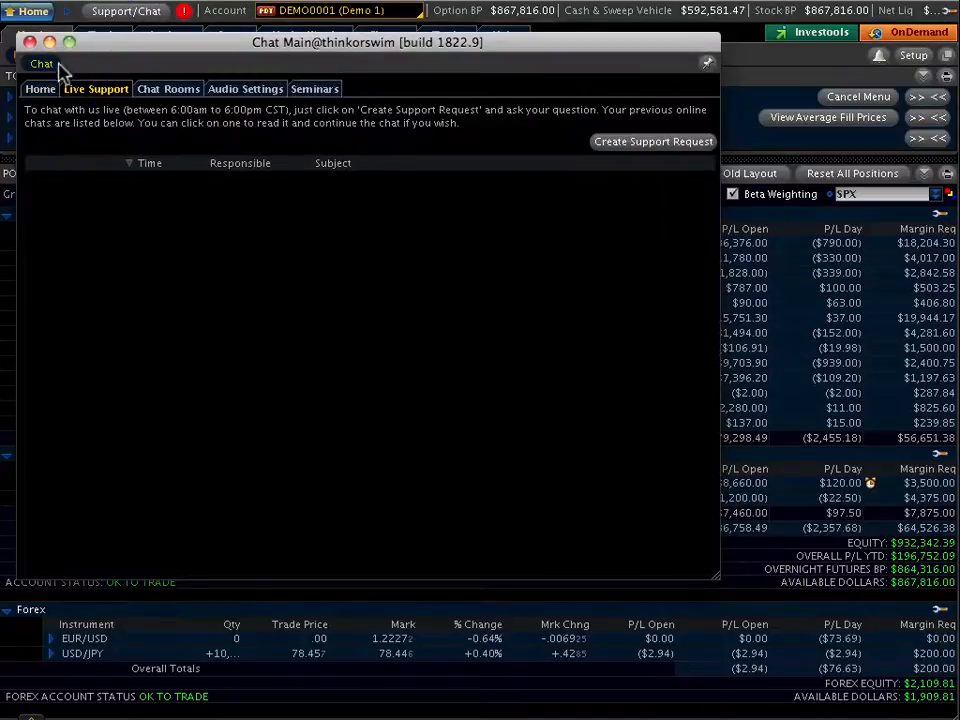
{"action": "left_click", "coordinate": [30, 42]}
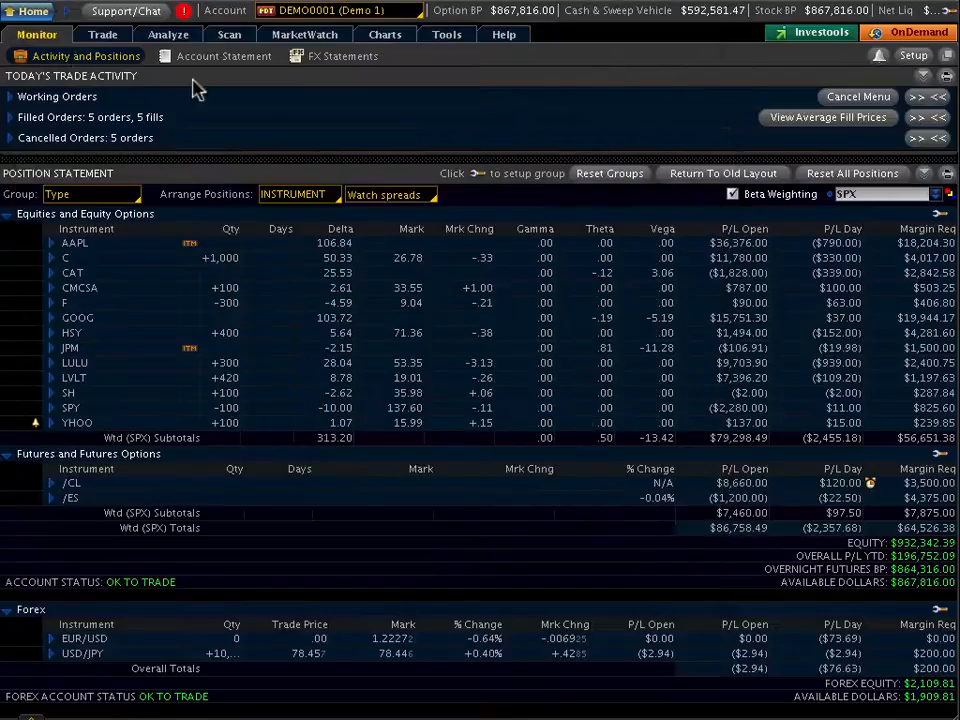